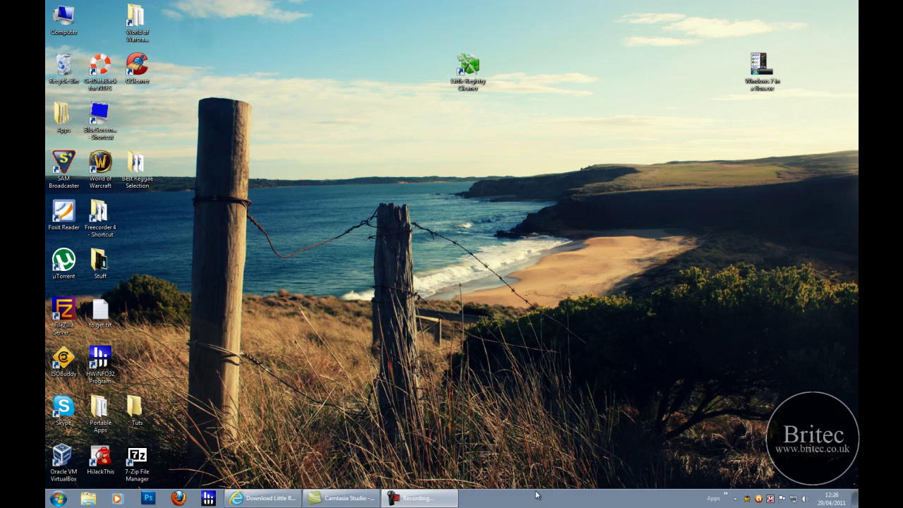
Move the Little Registry Cleaner shortcut lower on the desktop and launch the program
left_click(265, 502)
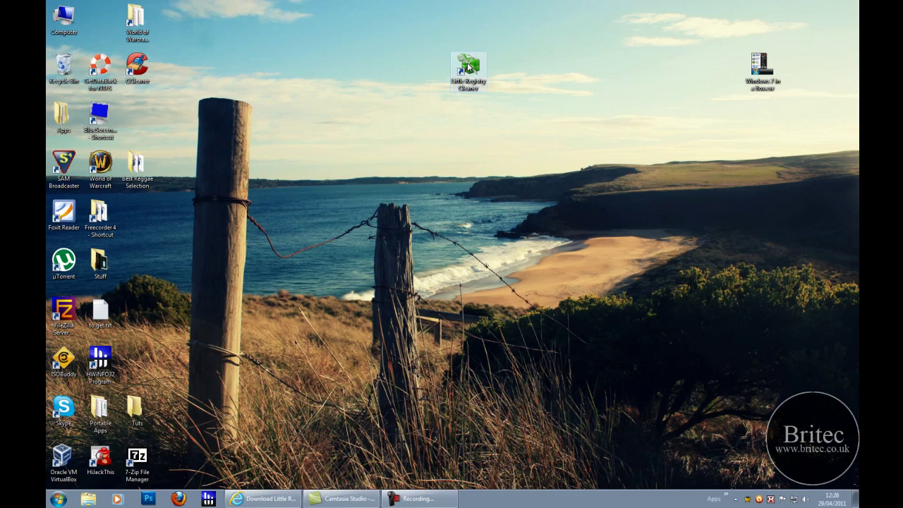
left_click_drag(469, 66, 452, 174)
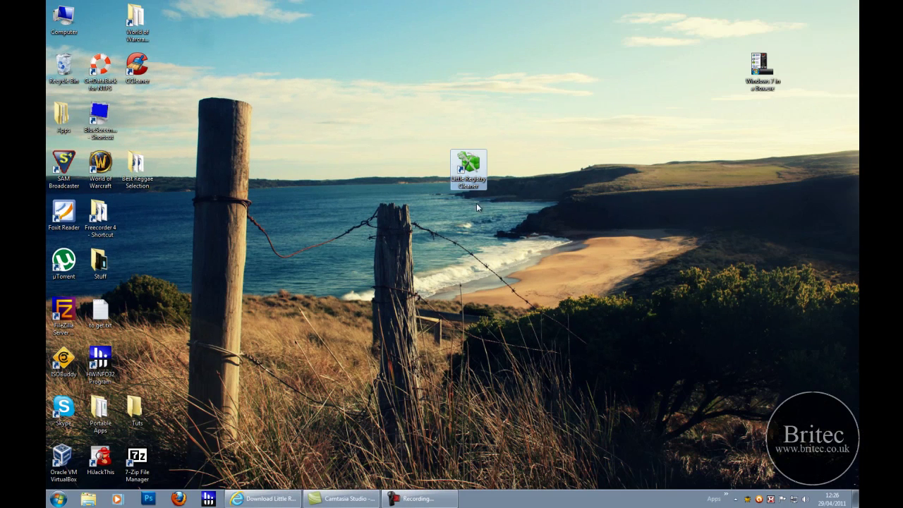
double_click(472, 166)
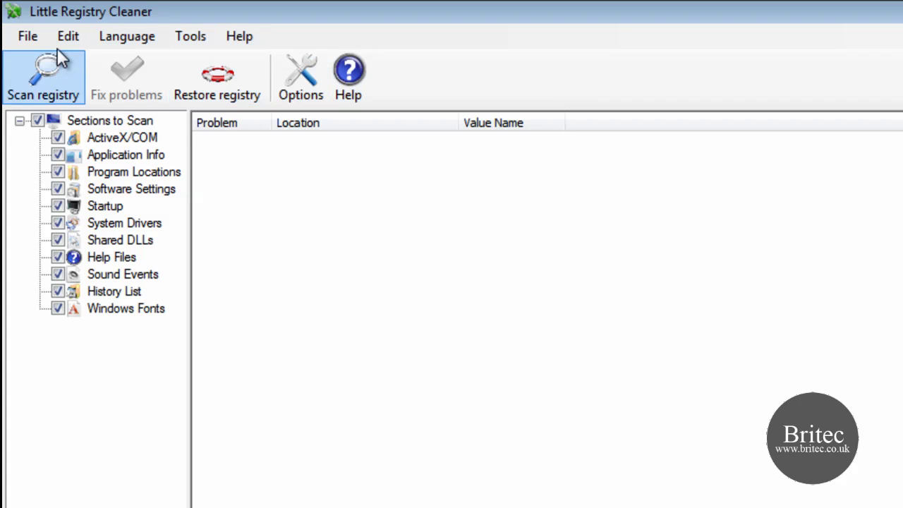
Look over the program's available commands and view the Overview page of its help, closing the help window
left_click(30, 39)
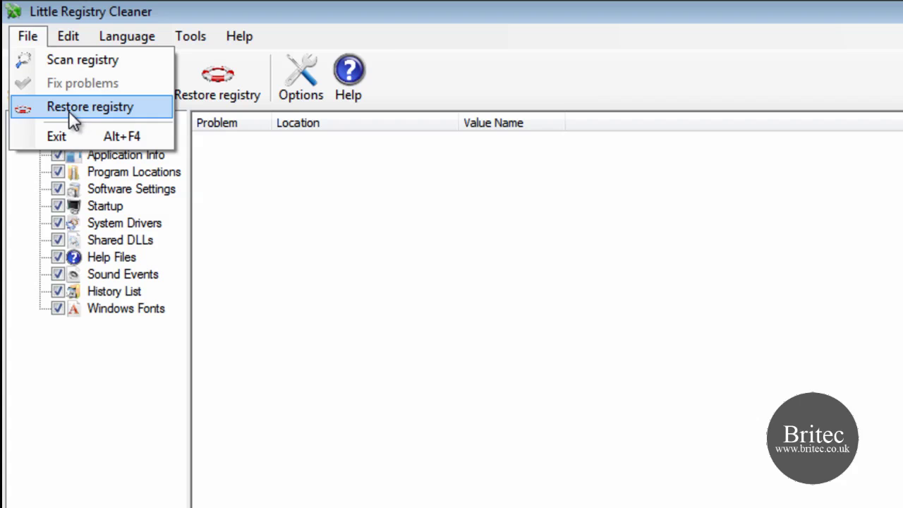
mouse_move(71, 41)
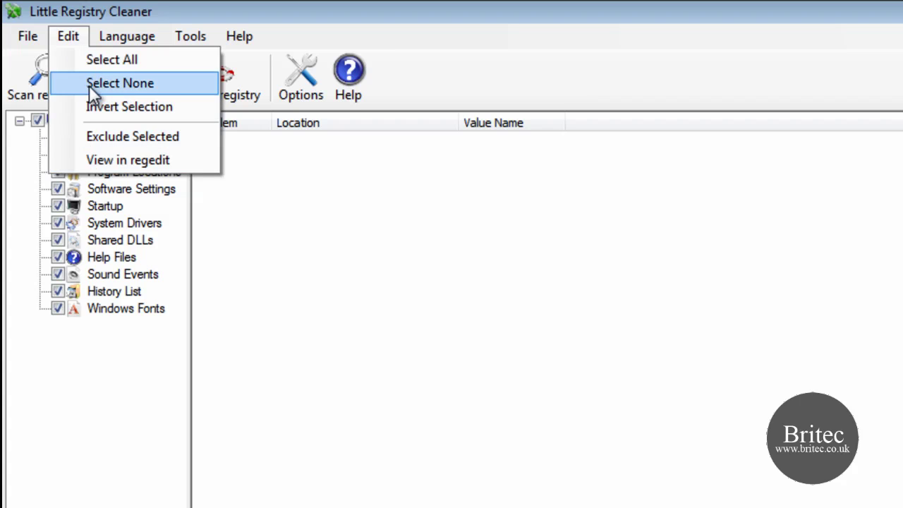
mouse_move(196, 43)
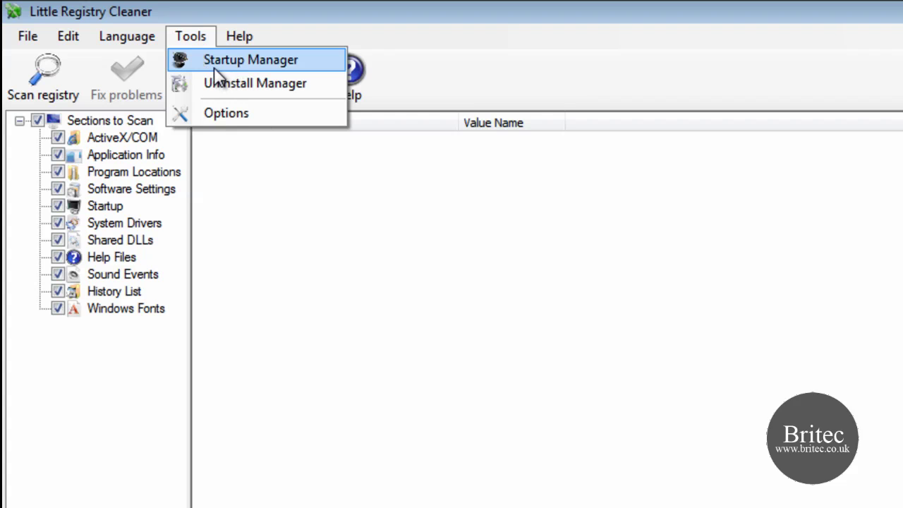
left_click(277, 255)
left_click(240, 40)
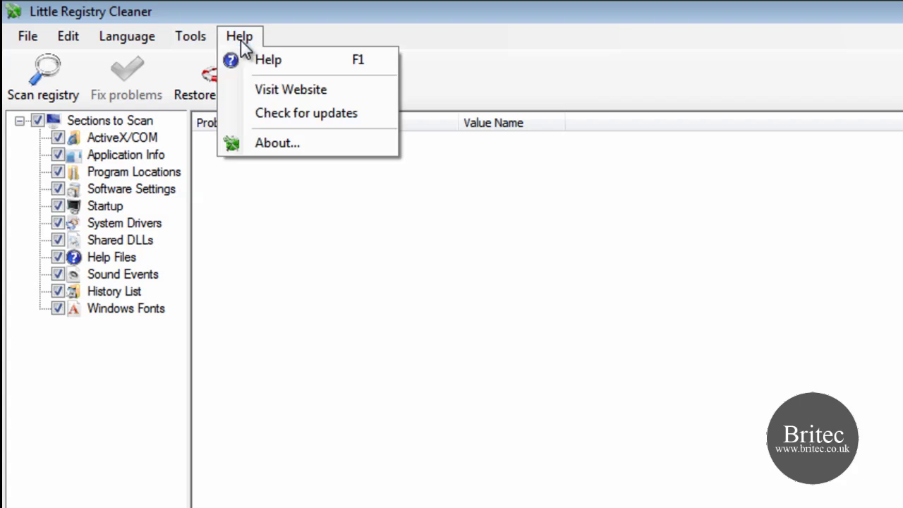
left_click(292, 68)
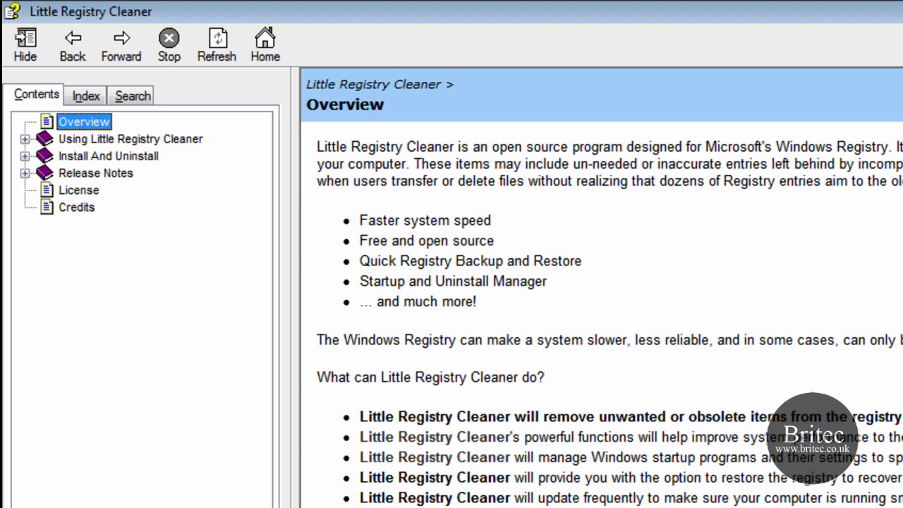
key("alt+F4")
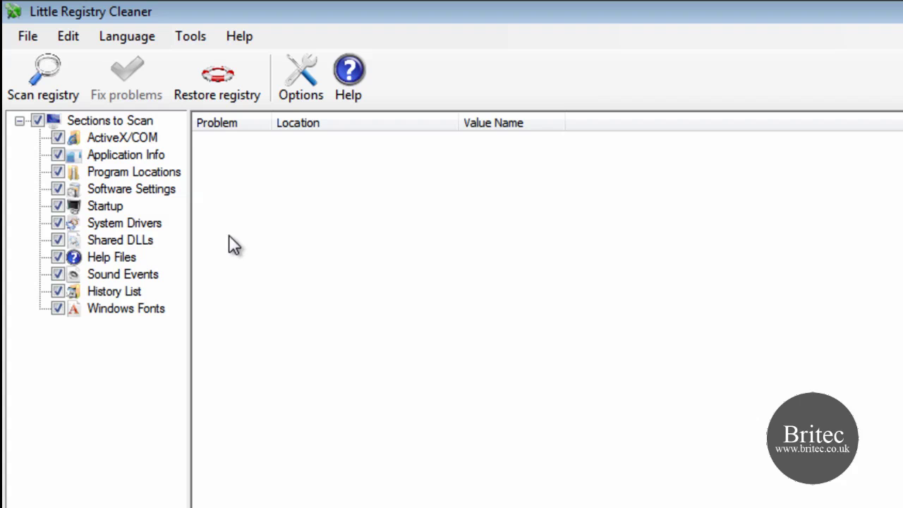
Scan the registry for problems with all sections included
left_click(43, 77)
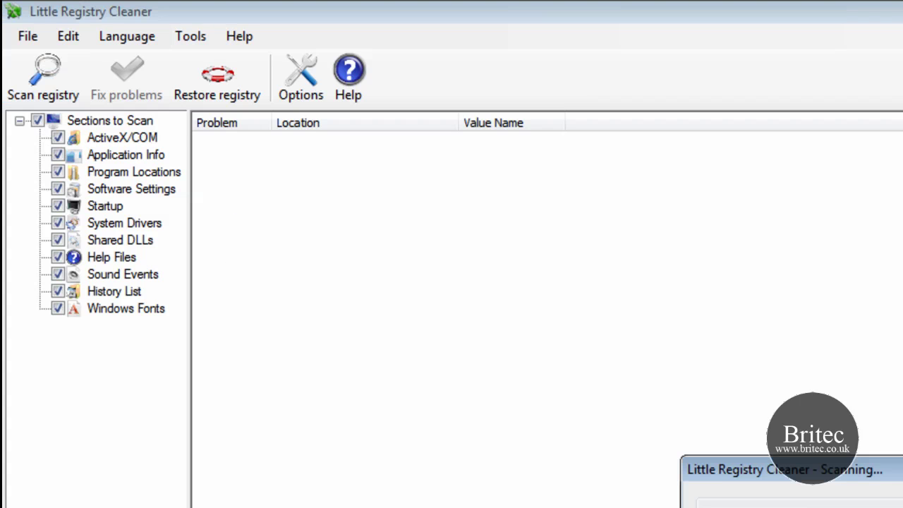
left_click_drag(896, 474, 426, 154)
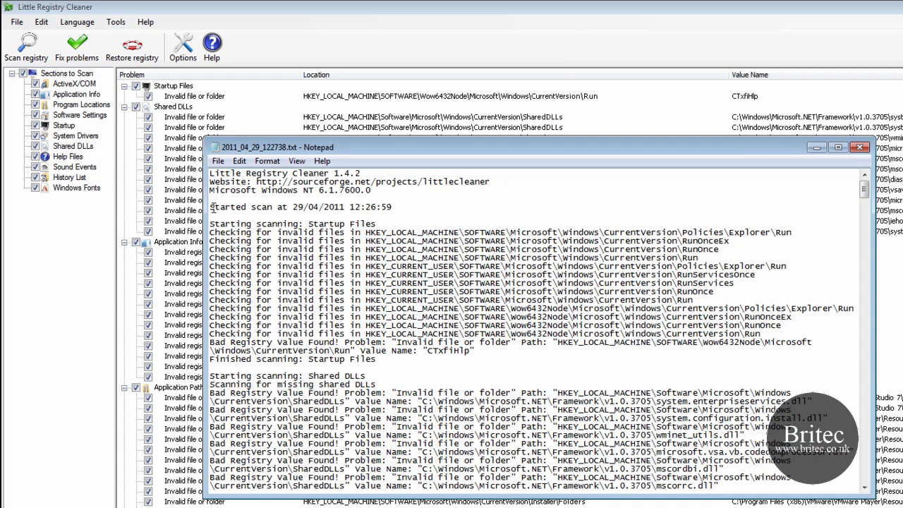
Examine the scan log from its start time through the bad registry values, and close the log
left_click_drag(214, 207, 366, 209)
left_click(409, 207)
left_click_drag(865, 190, 866, 282)
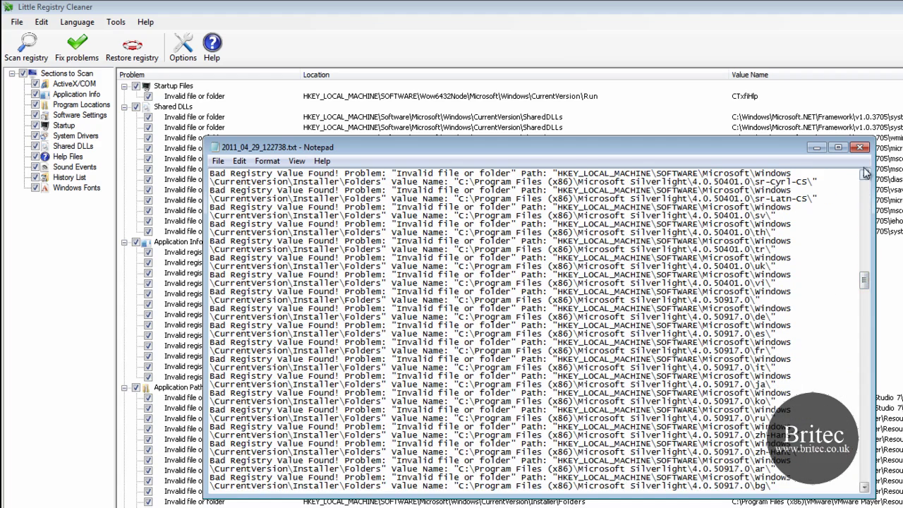
left_click(859, 147)
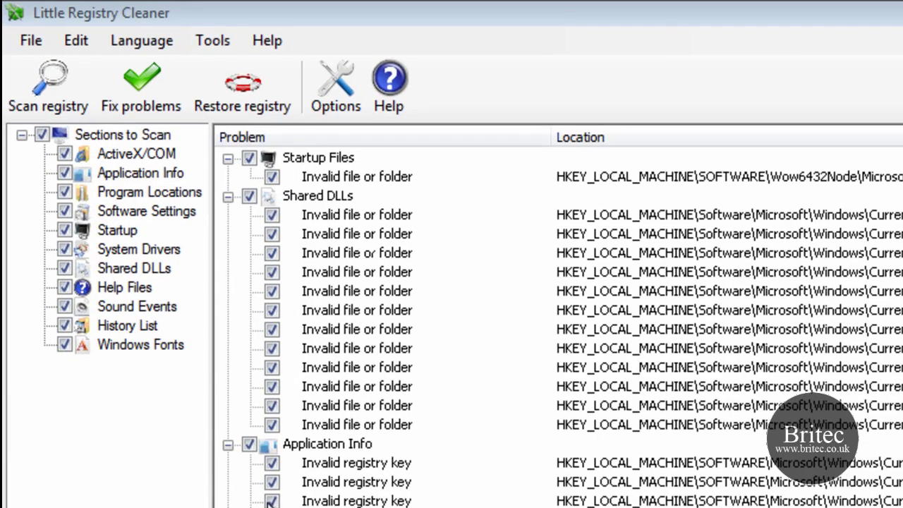
Uncheck and recheck the Application Info problem group, and look through the list of scan results
left_click(249, 443)
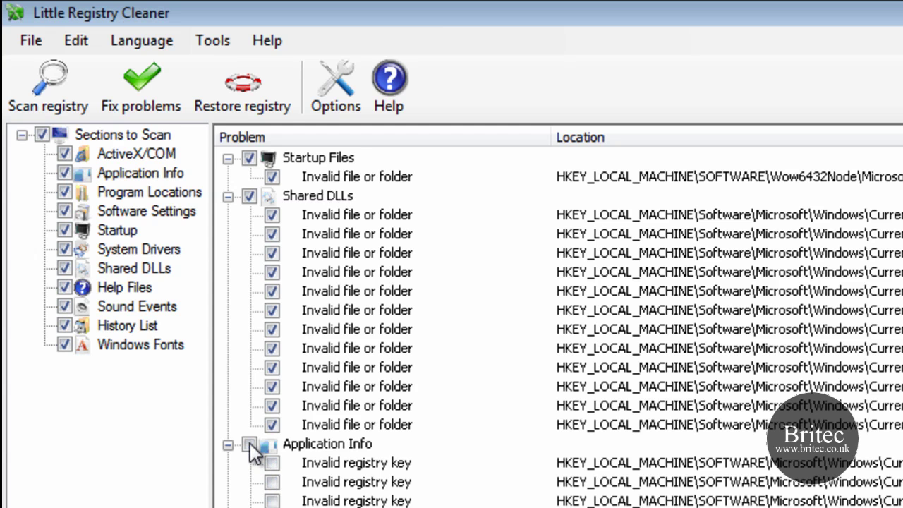
left_click(250, 443)
scroll(726, 189, "down", 8)
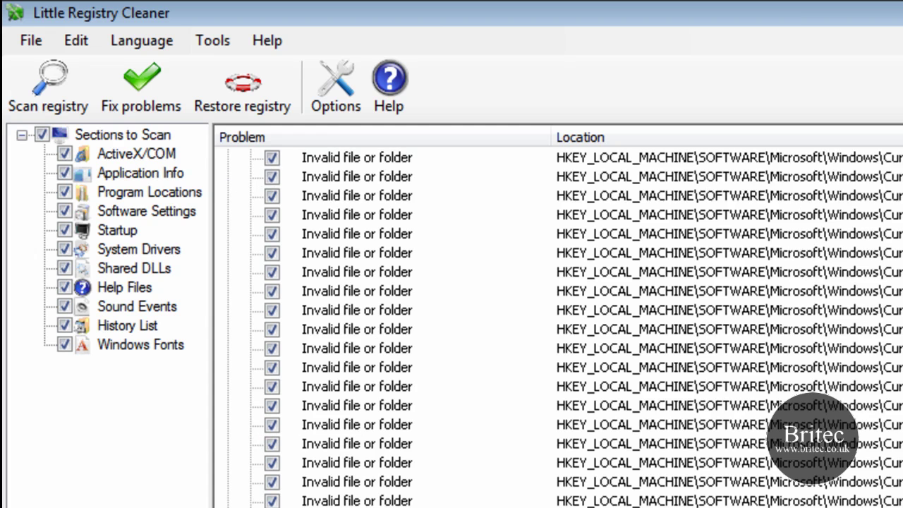
scroll(727, 189, "up", 8)
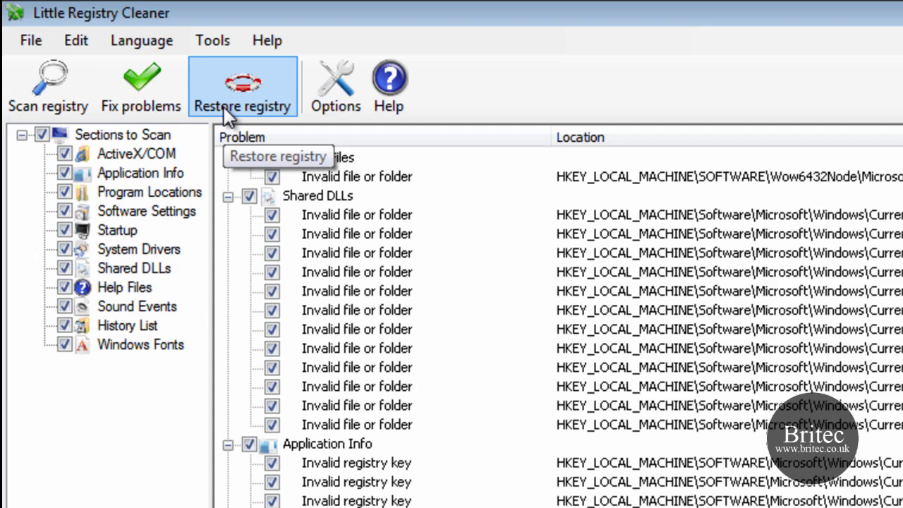
View the Restore Registry window for available registry backups and close it
left_click(223, 107)
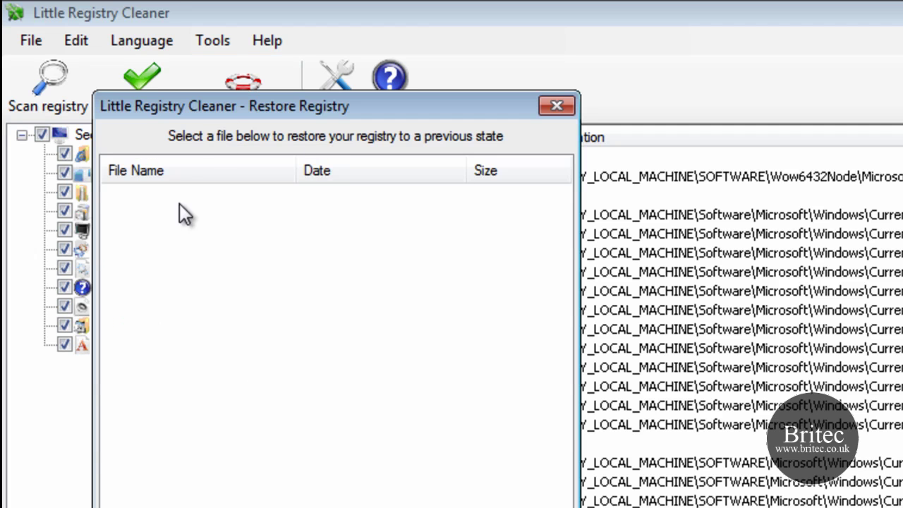
left_click_drag(223, 109, 357, 167)
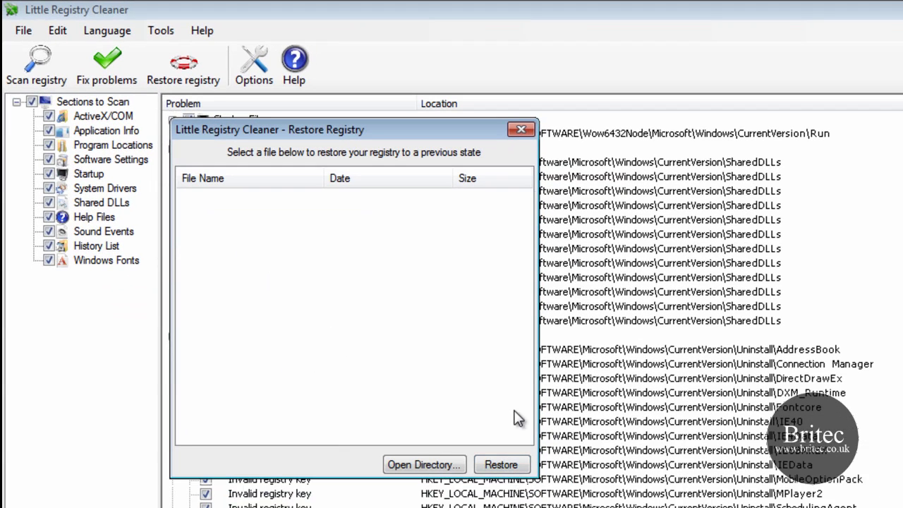
left_click(520, 130)
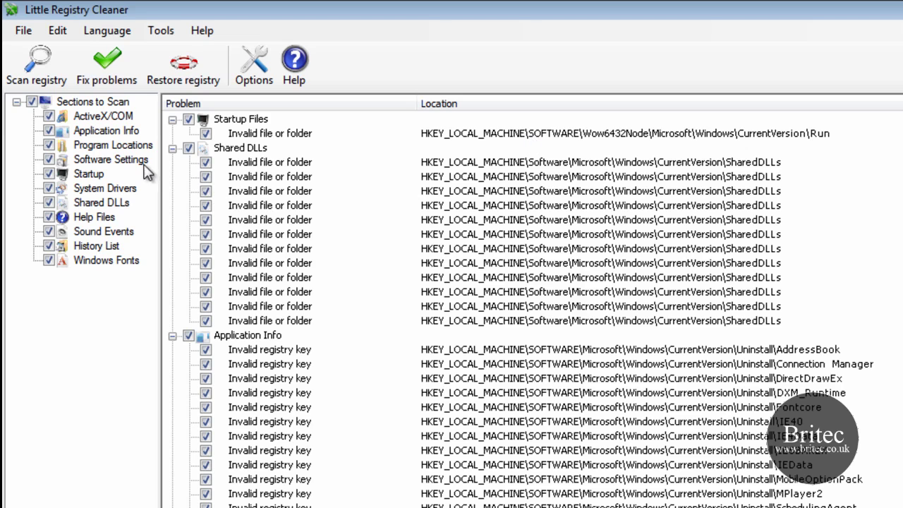
Open the Startup Manager and select the SUPERAntiSpyware startup entry
left_click(160, 30)
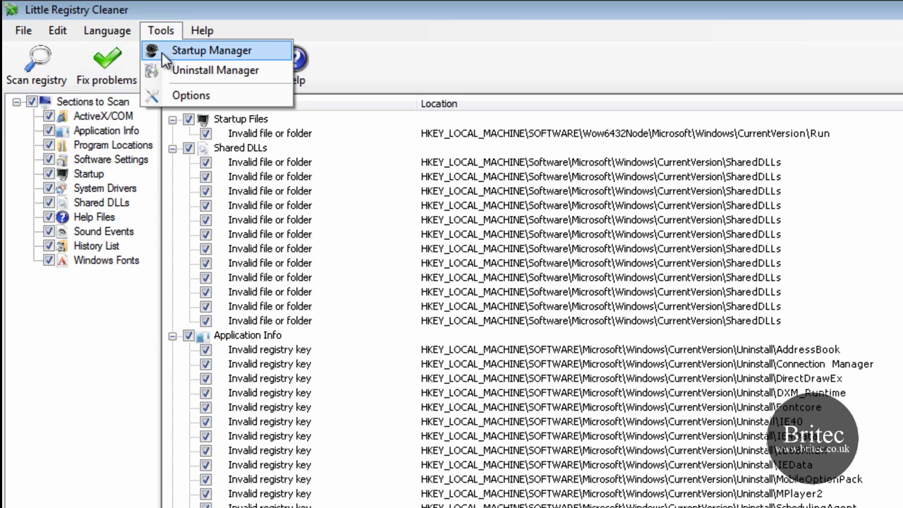
left_click(161, 51)
left_click_drag(288, 110, 368, 154)
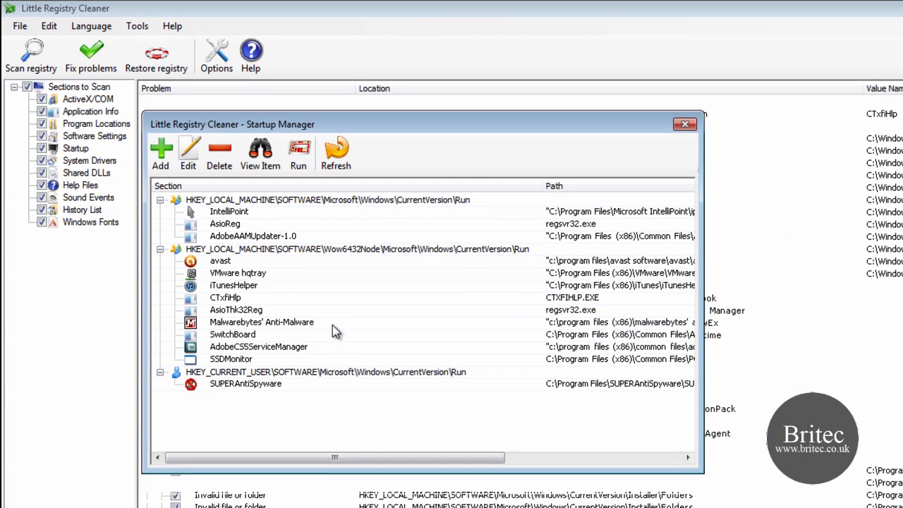
left_click(235, 386)
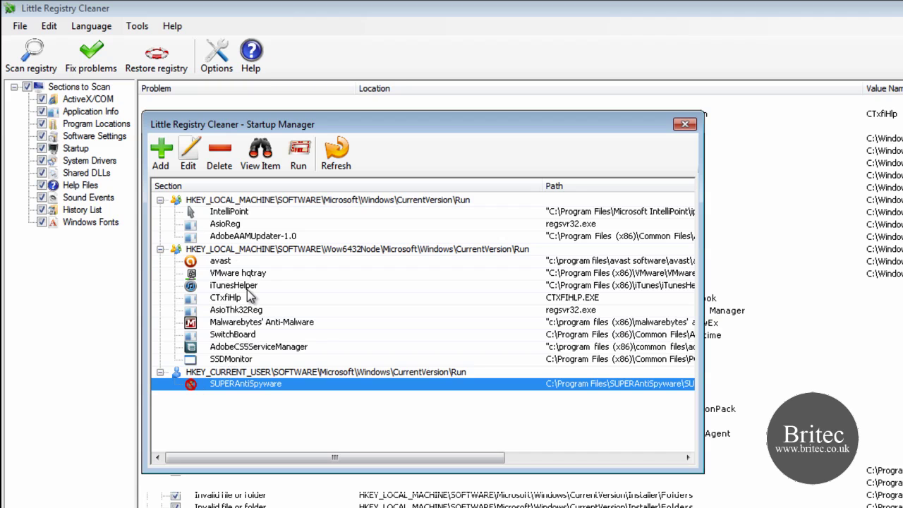
View the SUPERAntiSpyware startup entry in the Registry Editor and return to the Startup Manager
left_click(253, 169)
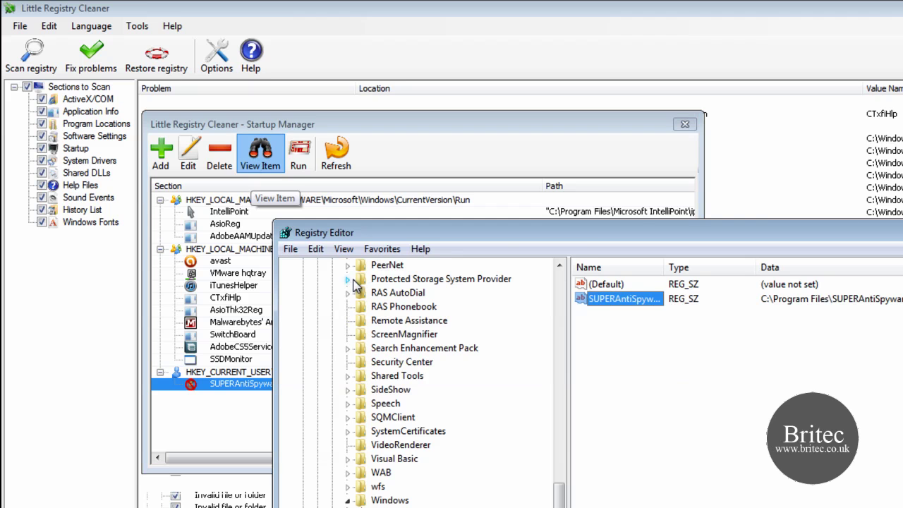
left_click_drag(582, 233, 453, 108)
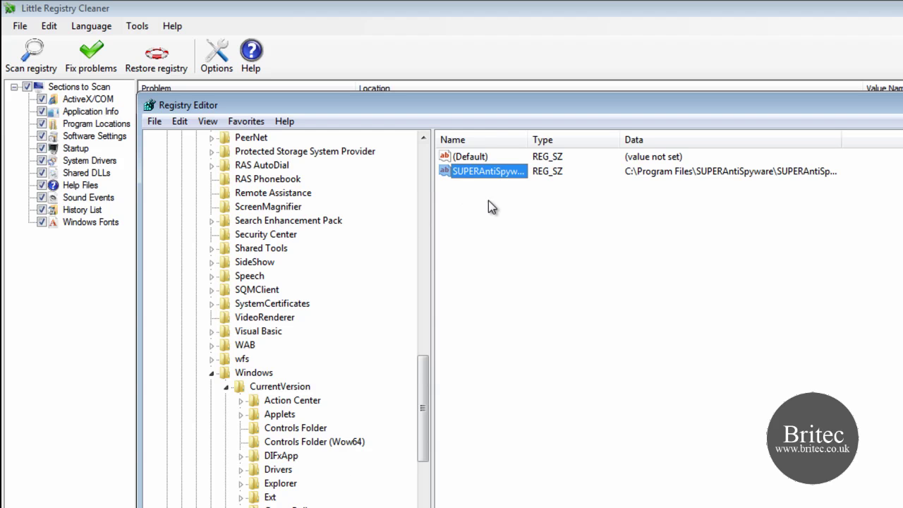
left_click(479, 172)
key("End")
key("Return")
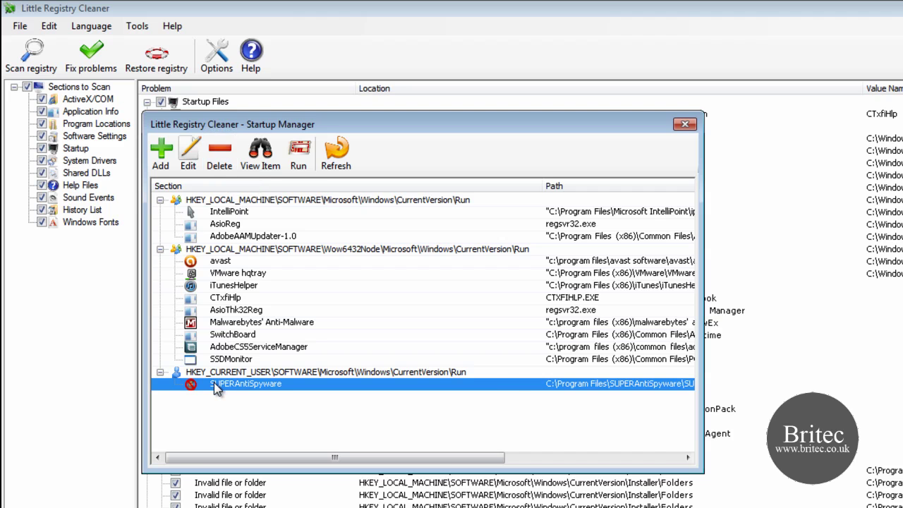
Remove the SUPERAntiSpyware startup program, confirm the removal and close the Startup Manager
left_click(218, 152)
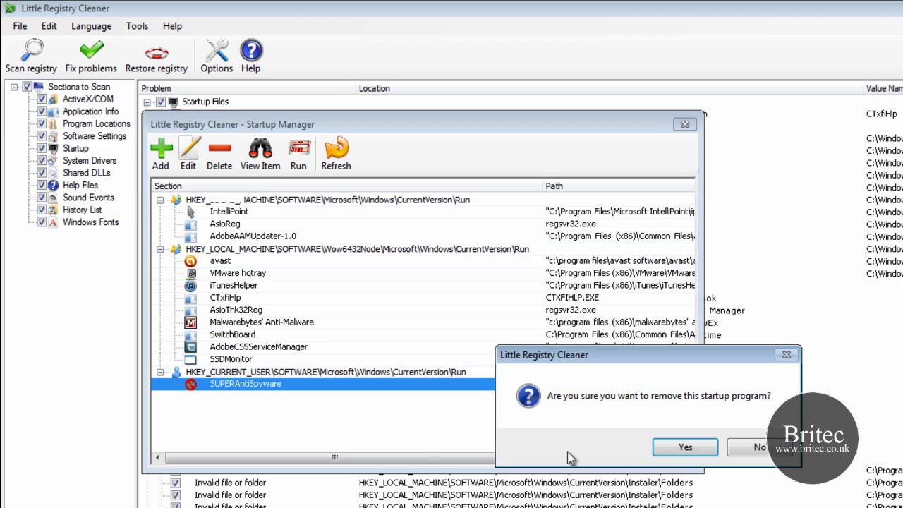
left_click(678, 449)
left_click(718, 447)
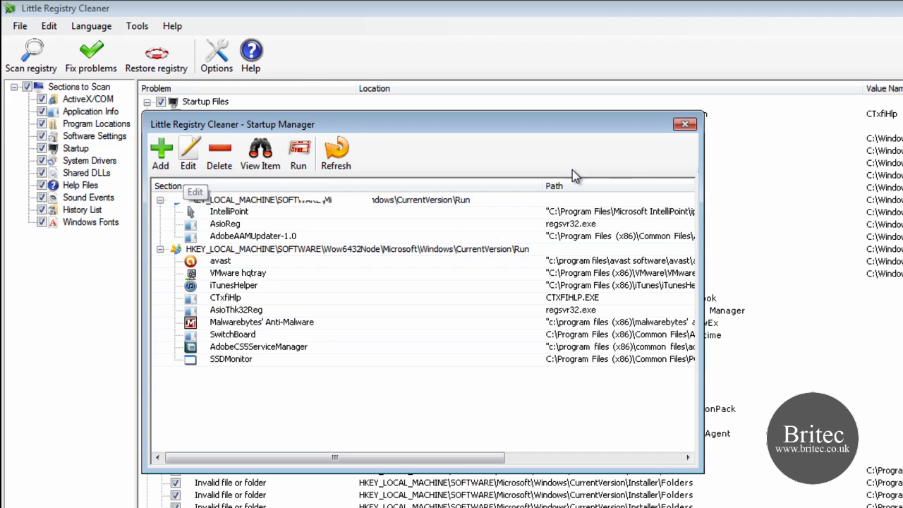
left_click(685, 124)
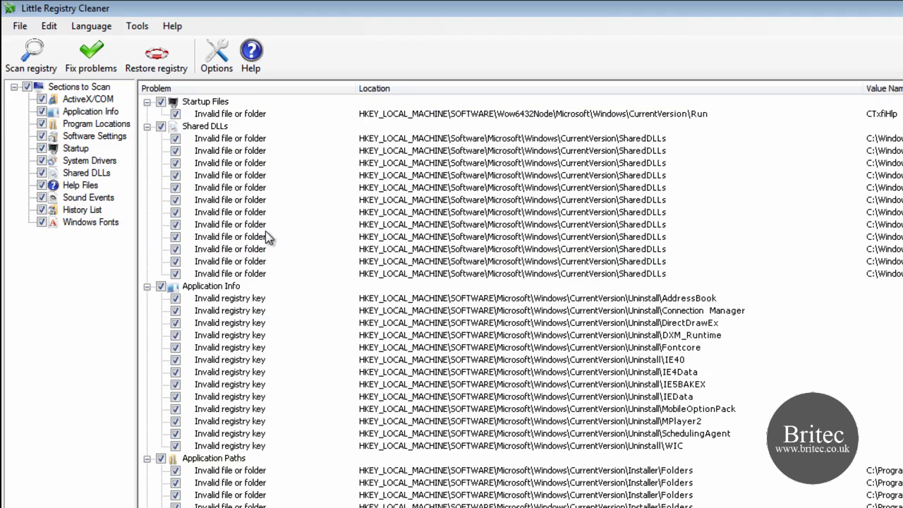
Remove the invalid Microsoft IntelliPoint 8.0 entry from the Uninstall Manager's program list
left_click(137, 26)
left_click(162, 63)
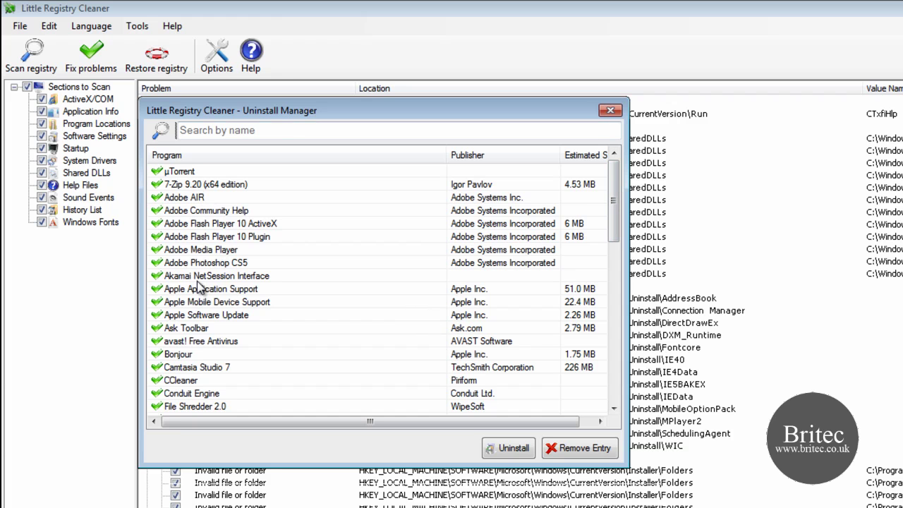
left_click_drag(619, 182, 620, 288)
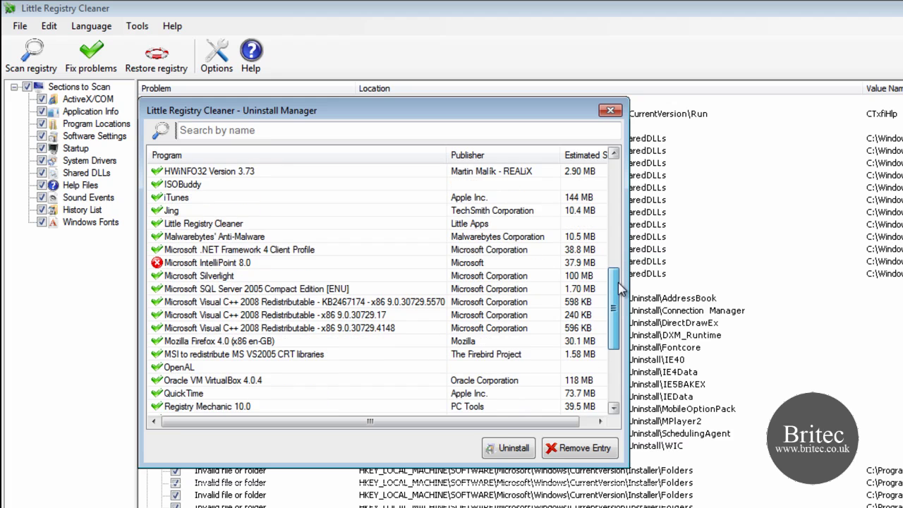
left_click(187, 264)
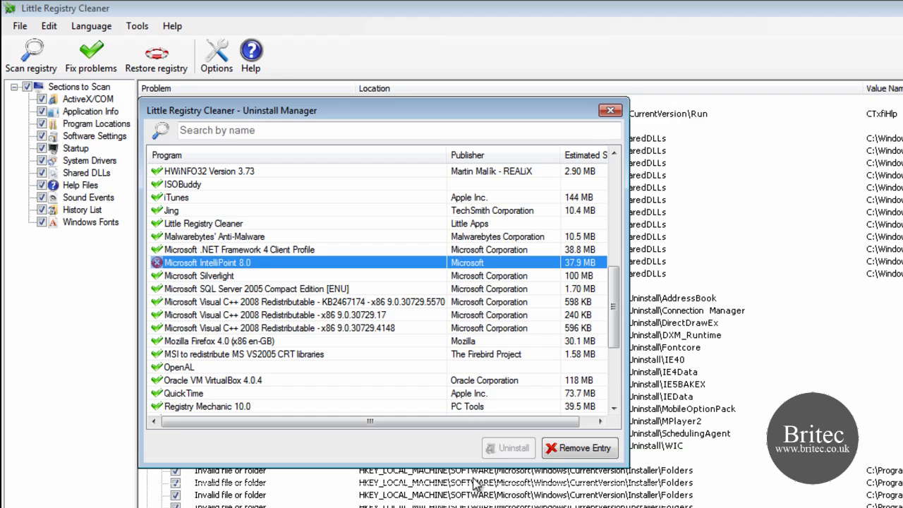
left_click(575, 451)
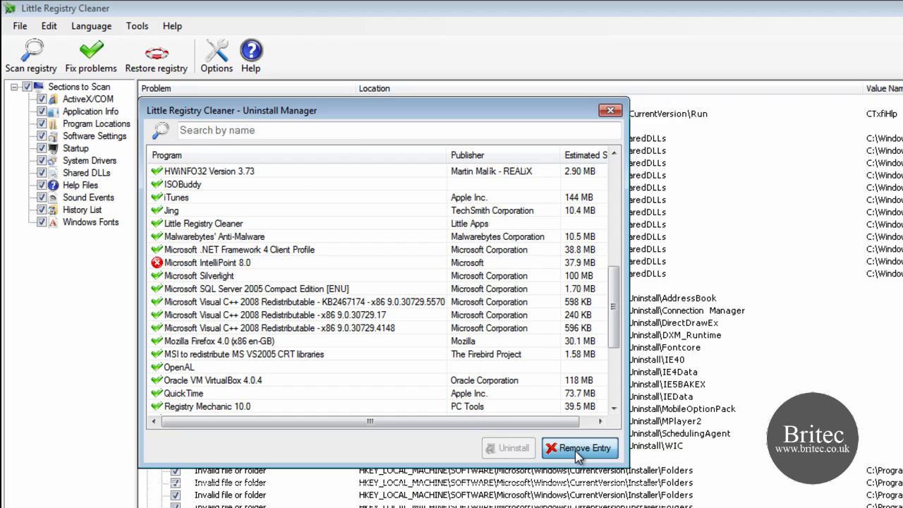
key("Return")
left_click(717, 452)
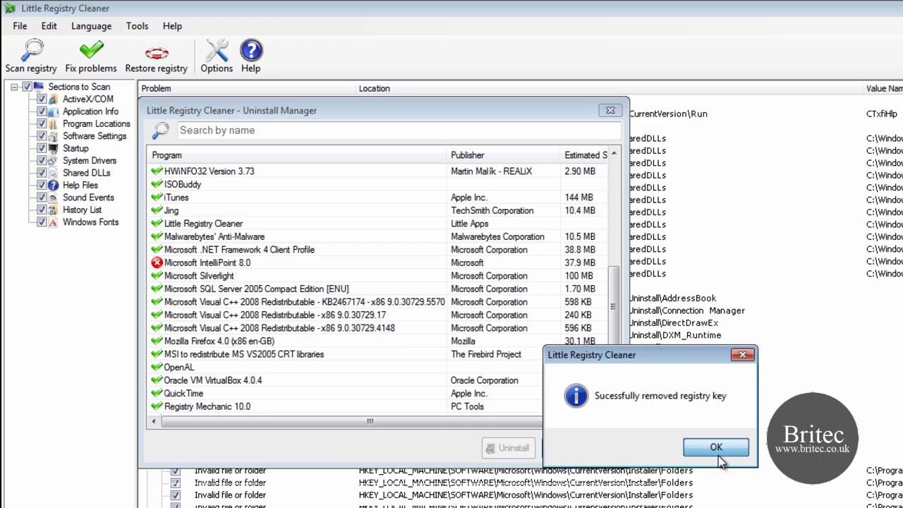
Close the Uninstall Manager and exit Little Registry Cleaner
left_click_drag(613, 194, 605, 219)
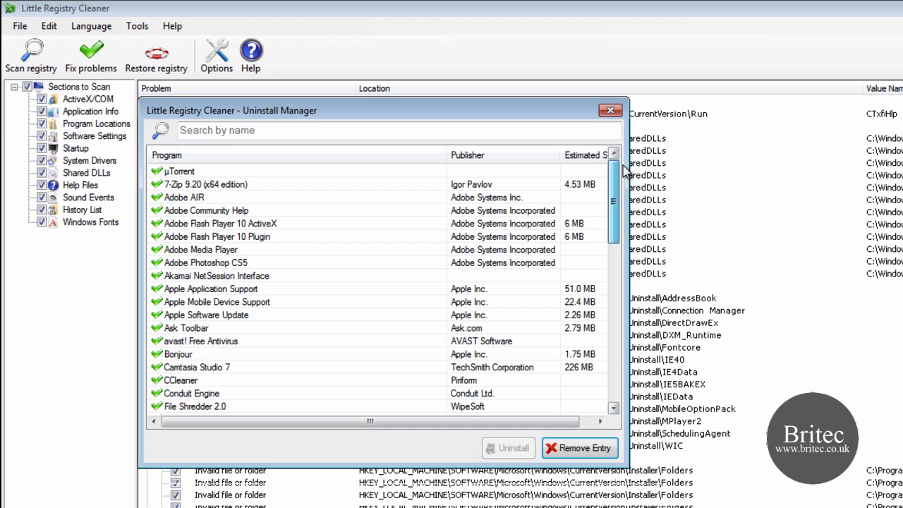
left_click(610, 110)
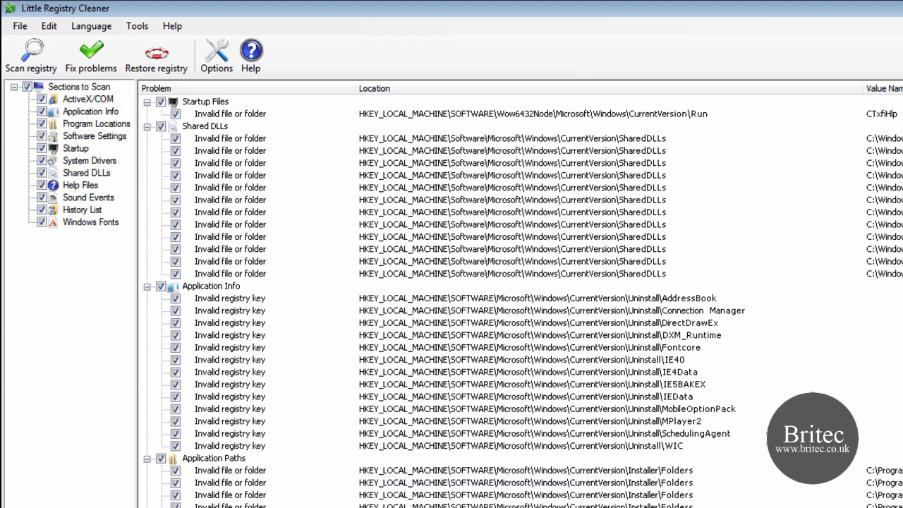
key("alt+F4")
left_click(635, 446)
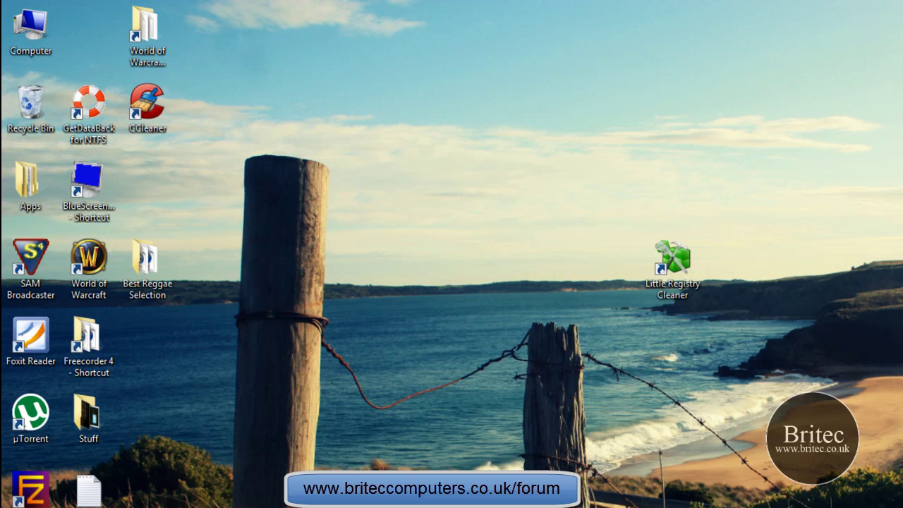